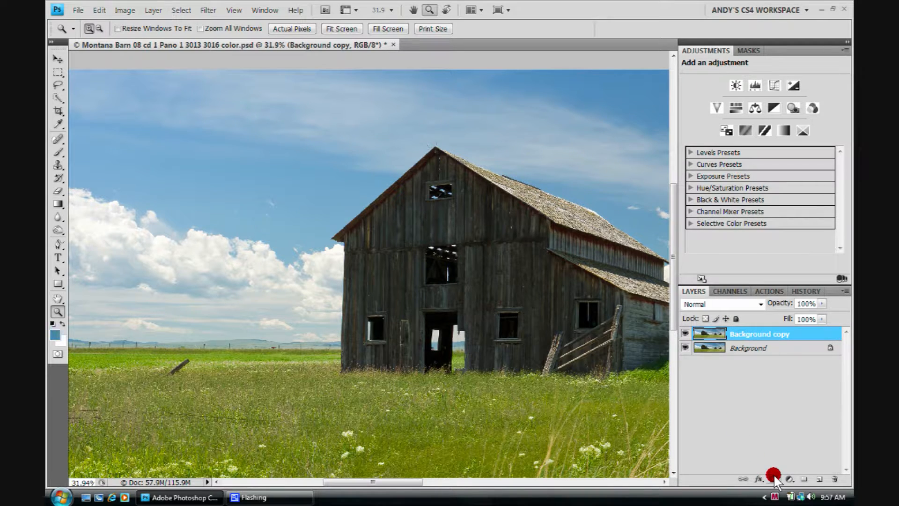
# Add a layer mask to the Background copy layer and fit the whole panorama in view
pyautogui.click(774, 479)
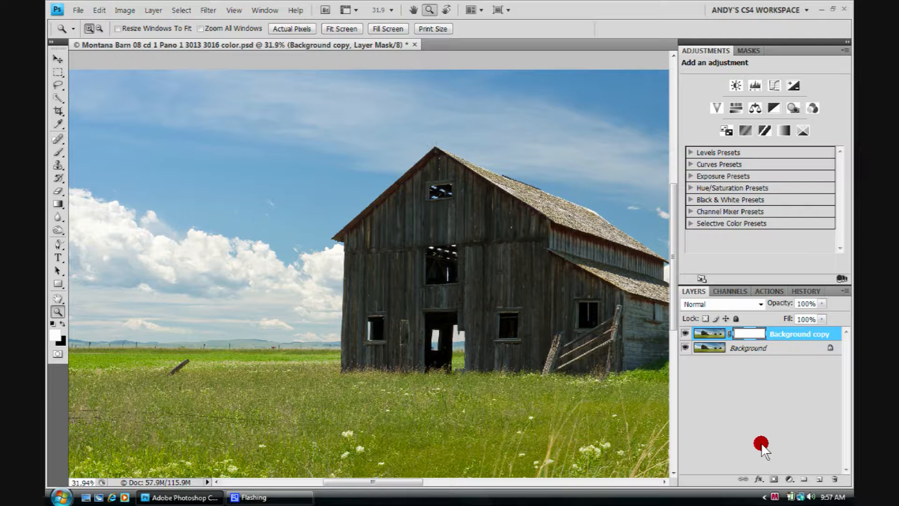
pyautogui.moveTo(582, 386); pyautogui.dragTo(538, 349)
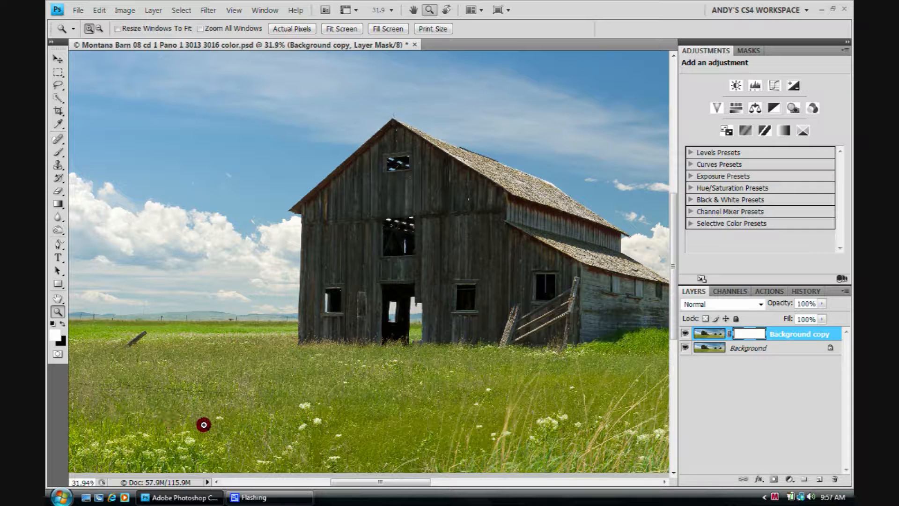
pyautogui.click(429, 27)
pyautogui.click(344, 28)
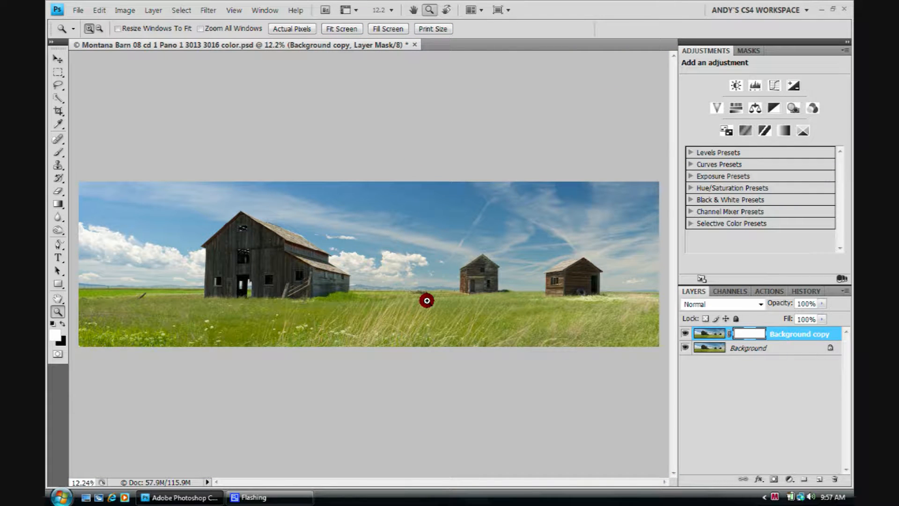
# Set up a black brush with 50% opacity and a size of 1000 pixels for painting on the mask
pyautogui.press('b')
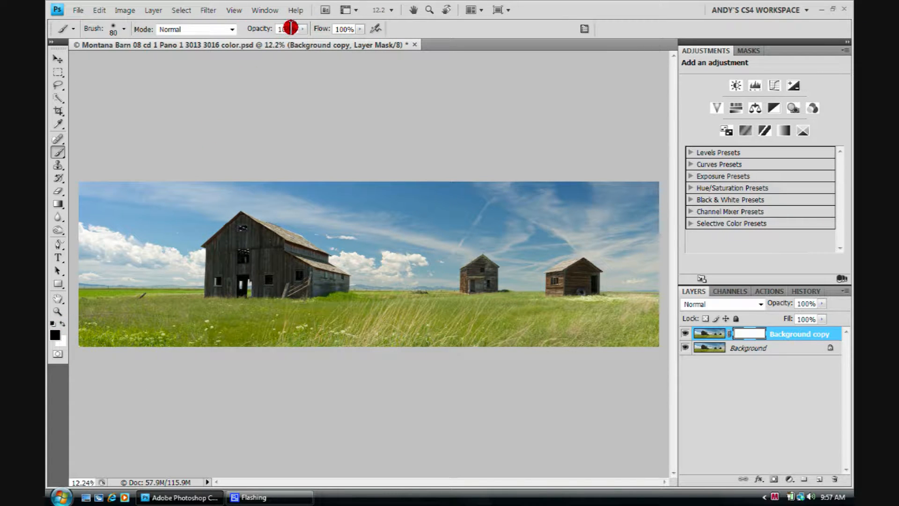
pyautogui.click(257, 26)
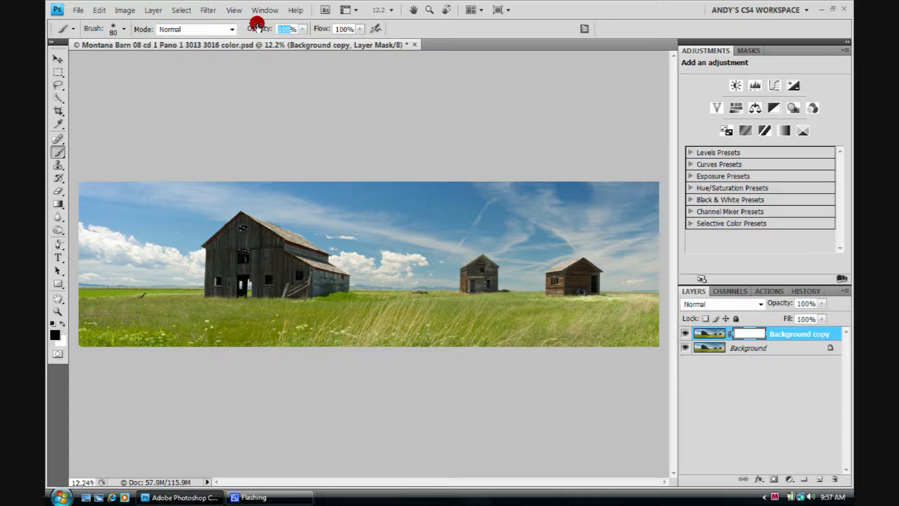
pyautogui.write('50')
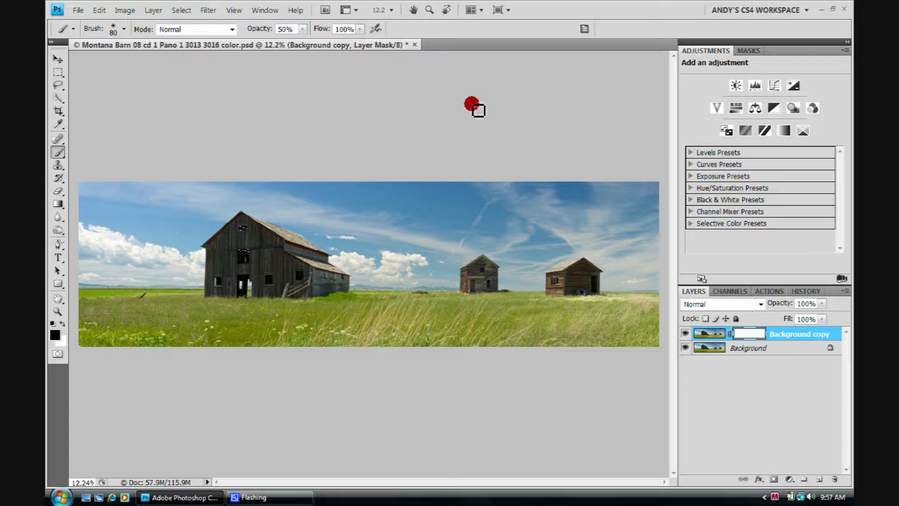
pyautogui.press(']')
pyautogui.press(']')
pyautogui.press(']')
pyautogui.press(']')
pyautogui.press(']')
pyautogui.press(']')
pyautogui.press(']')
pyautogui.press(']')
pyautogui.press(']')
pyautogui.press(']')
pyautogui.press(']')
pyautogui.press(']')
pyautogui.press(']')
pyautogui.press(']')
pyautogui.press(']')
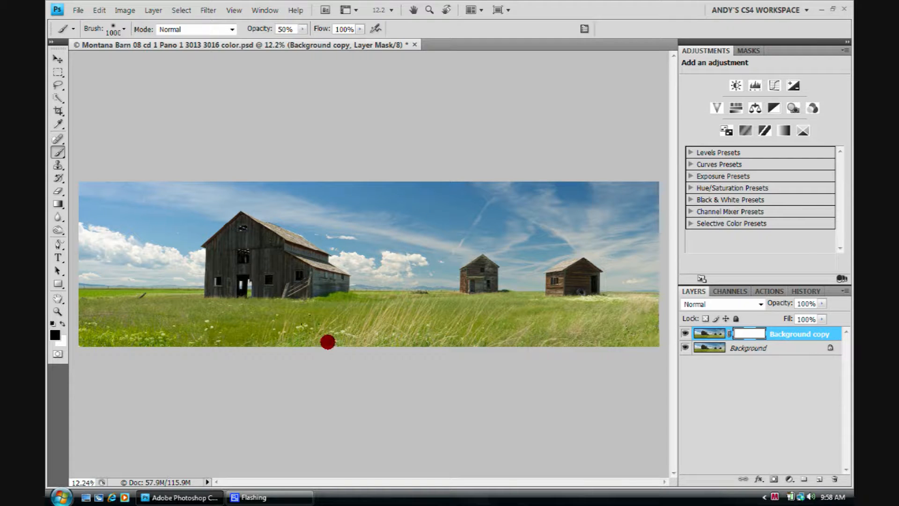
# Paint across the grass on the layer mask, then compare the image with the Background copy layer hidden and shown
pyautogui.moveTo(615, 337)
pyautogui.mouseDown()
pyautogui.moveTo(375, 355)
pyautogui.moveTo(183, 345)
pyautogui.moveTo(89, 327)
pyautogui.mouseUp()
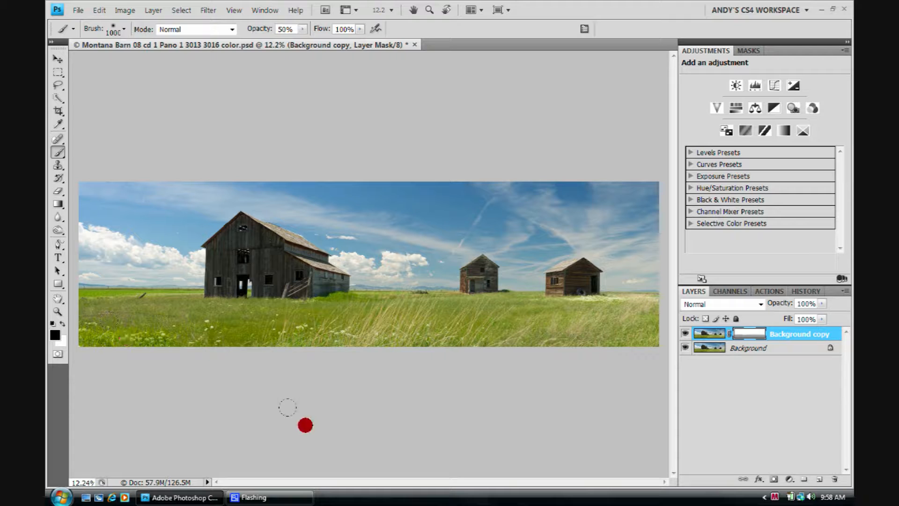
pyautogui.click(685, 333)
pyautogui.click(686, 333)
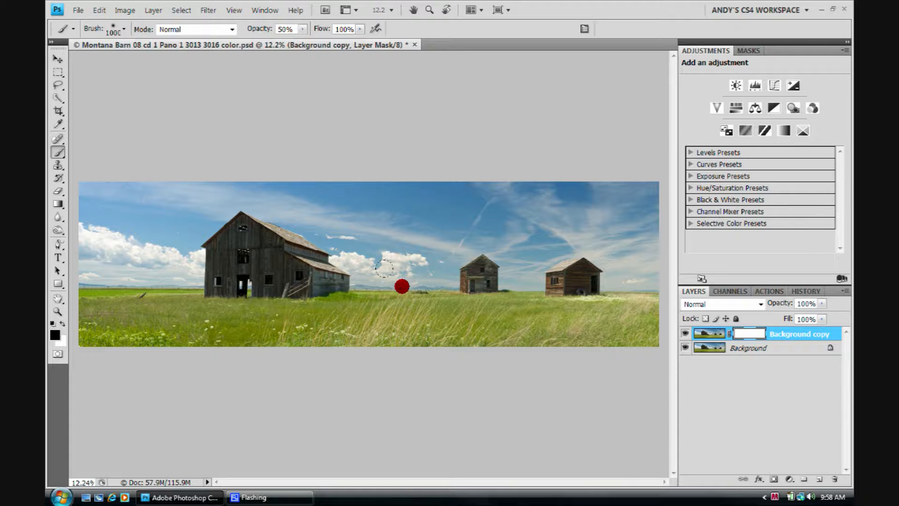
# Start a Color Range on the layer mask and sample the deep blue sky above the smaller house
pyautogui.press('z')
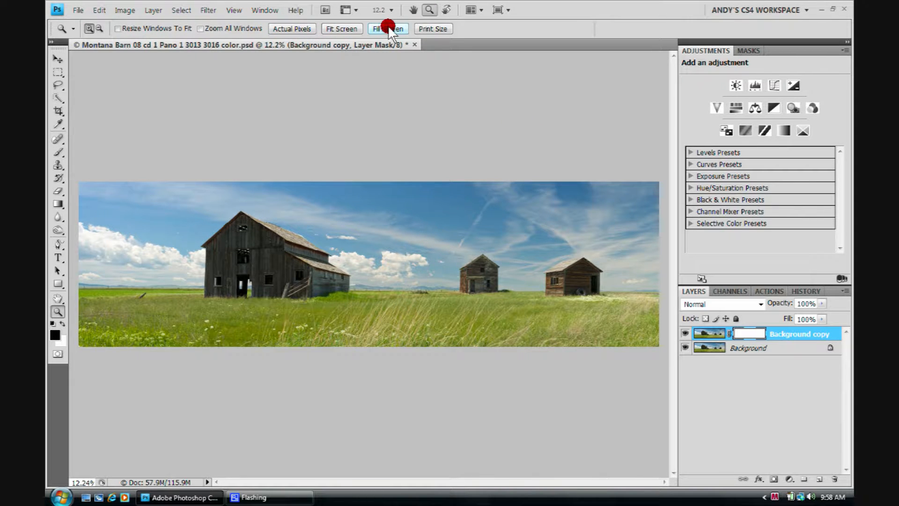
pyautogui.click(427, 29)
pyautogui.moveTo(309, 204); pyautogui.dragTo(72, 220)
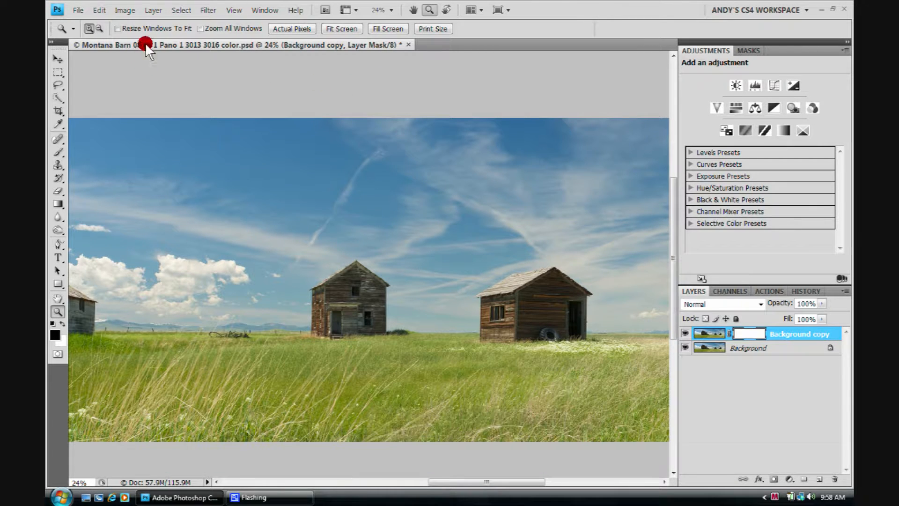
pyautogui.click(180, 10)
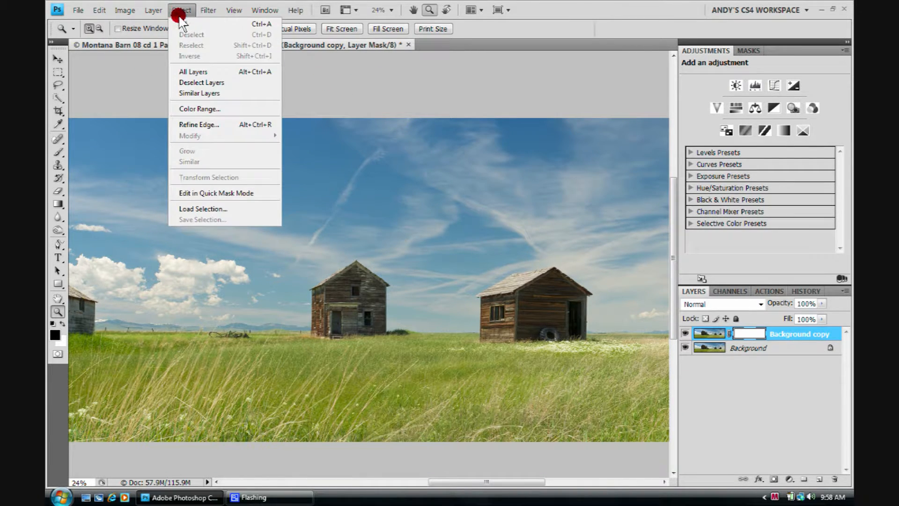
pyautogui.click(193, 109)
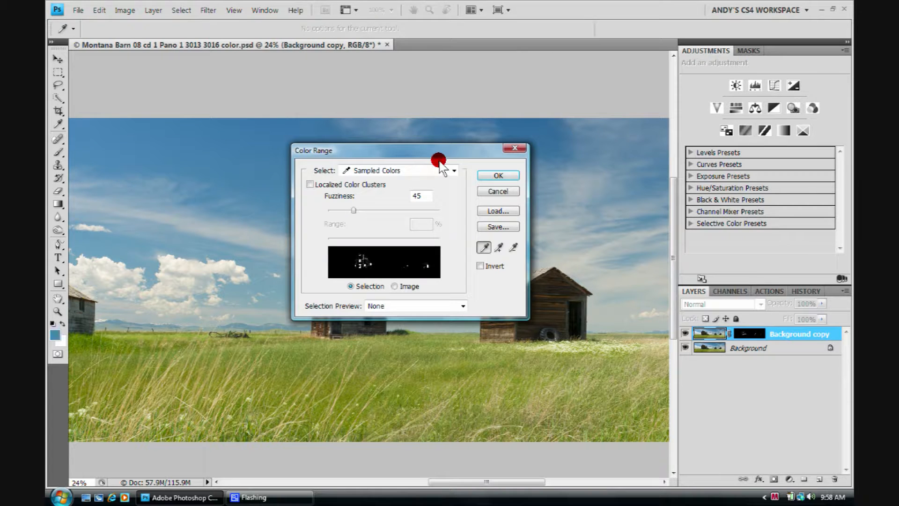
pyautogui.moveTo(427, 151); pyautogui.dragTo(755, 29)
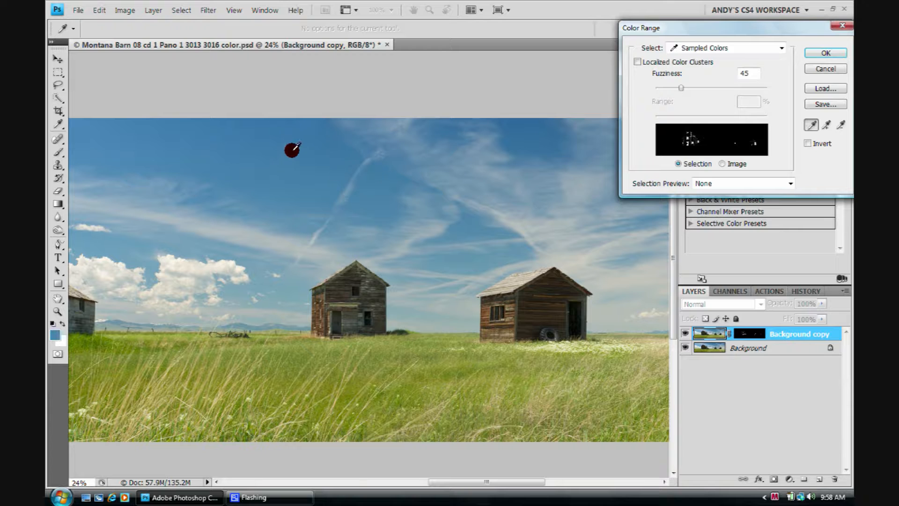
pyautogui.click(292, 150)
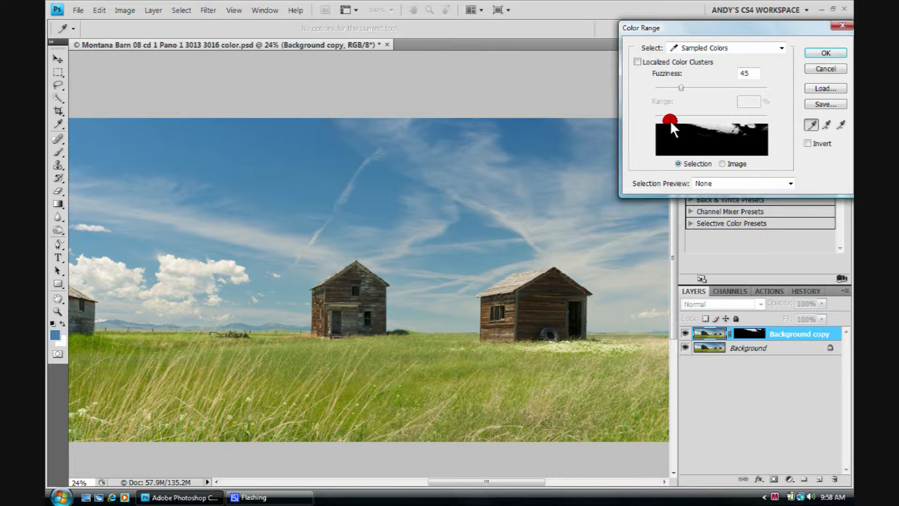
# Add further blue tones from across the sky to the sampled color range and set Fuzziness to 58
pyautogui.click(827, 125)
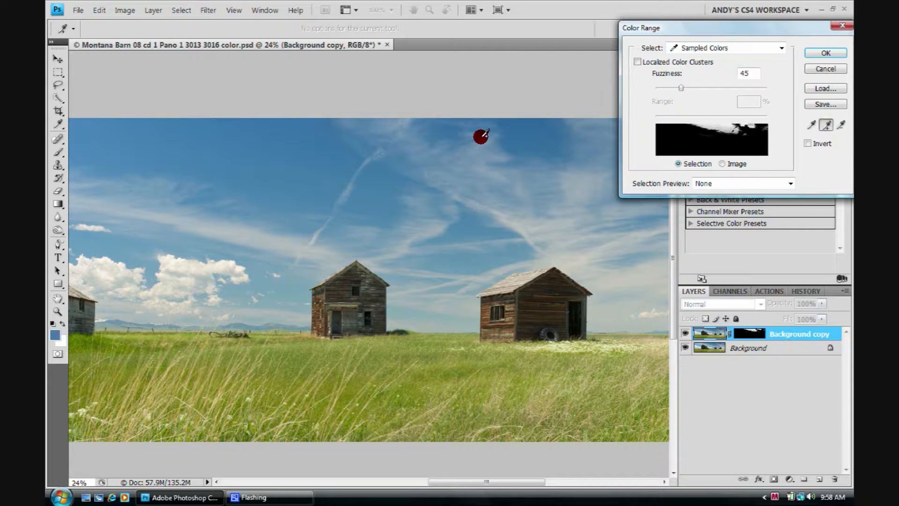
pyautogui.moveTo(292, 141)
pyautogui.mouseDown()
pyautogui.moveTo(565, 144)
pyautogui.moveTo(537, 126)
pyautogui.mouseUp()
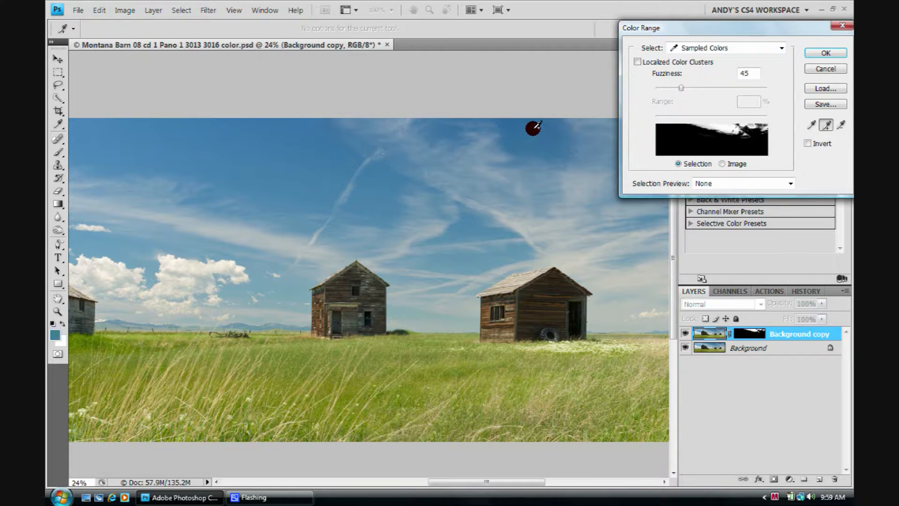
pyautogui.moveTo(681, 87); pyautogui.dragTo(692, 88)
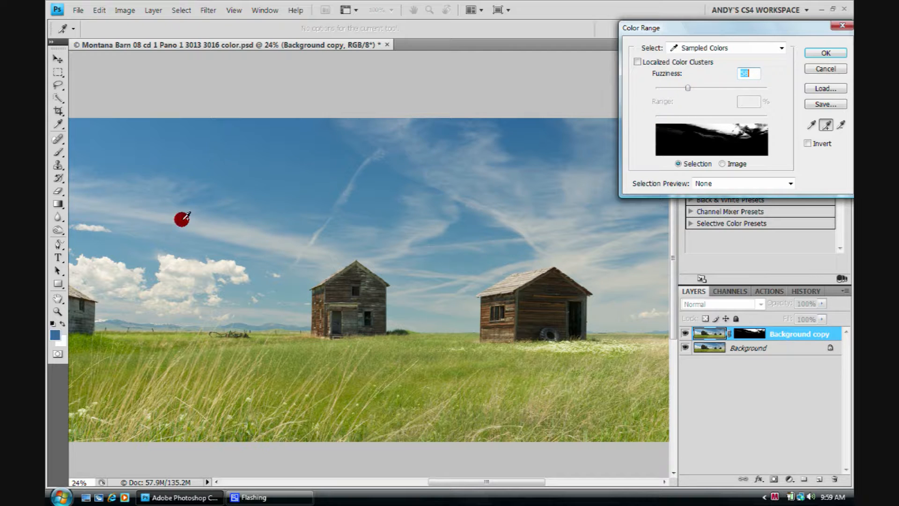
pyautogui.click(115, 139)
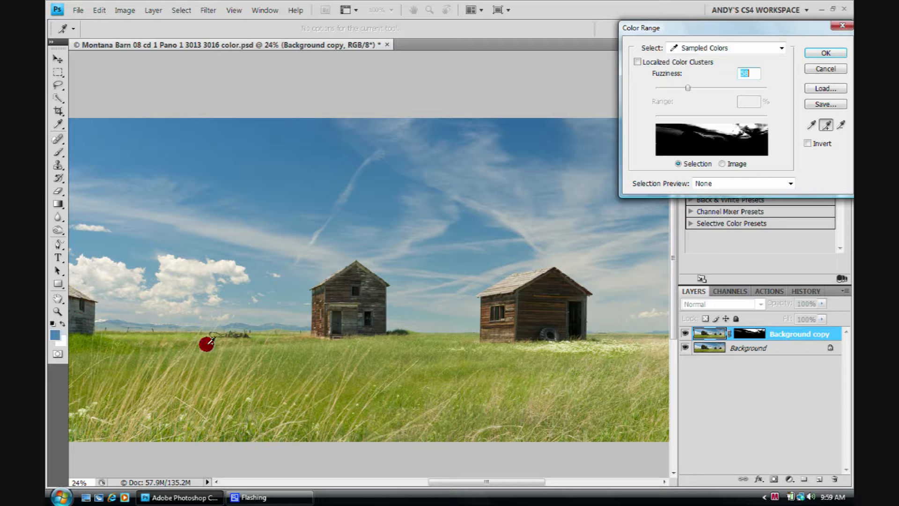
# Add the sky beside the large barn to the sampled colors and apply the Color Range to the mask
pyautogui.moveTo(435, 482); pyautogui.dragTo(321, 480)
pyautogui.click(264, 198)
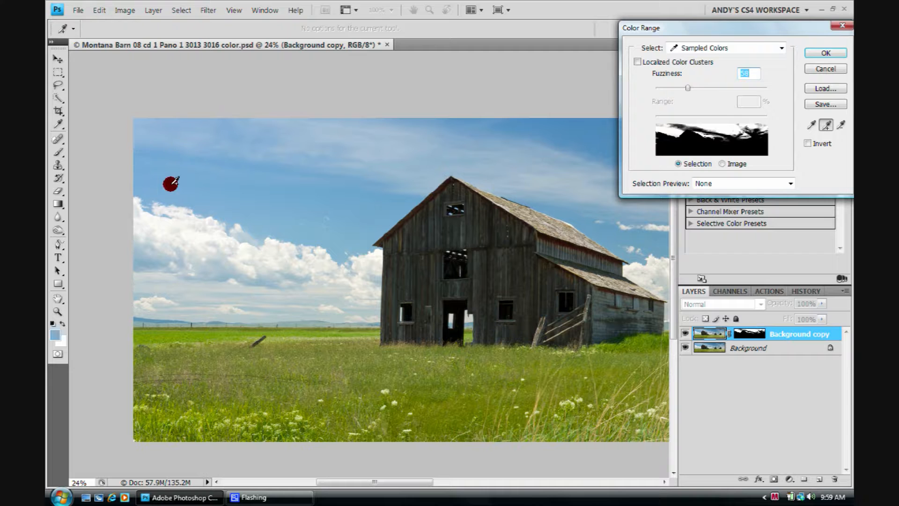
pyautogui.moveTo(325, 482); pyautogui.dragTo(455, 483)
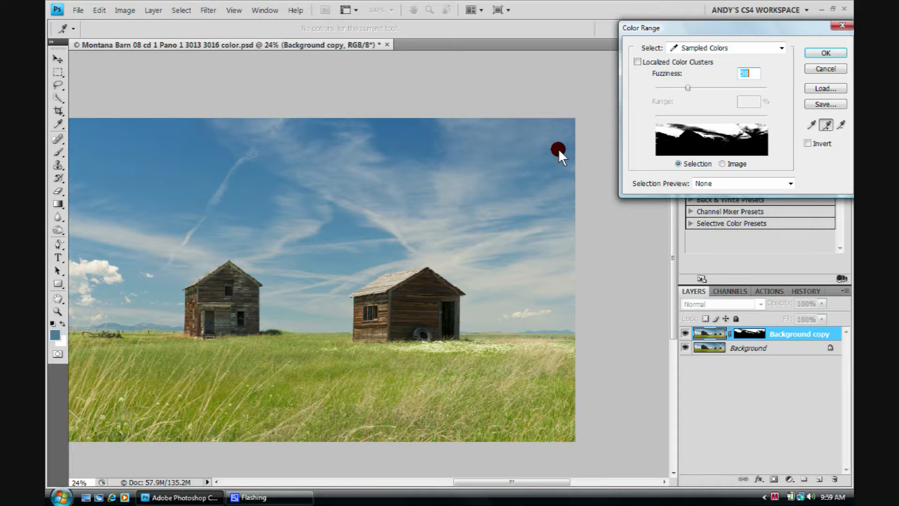
pyautogui.click(825, 51)
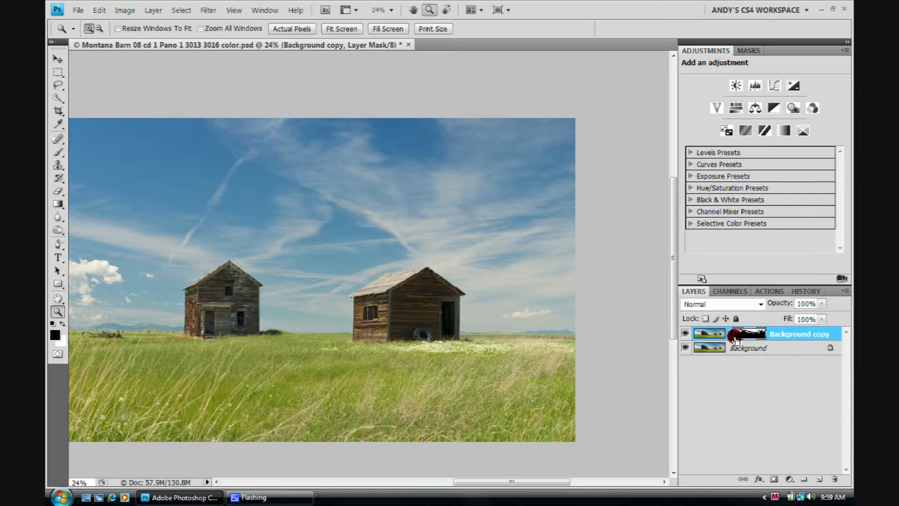
# Invert the Background copy layer's mask and switch the layer thumbnails to the large size
pyautogui.hotkey('ctrl', 'i')
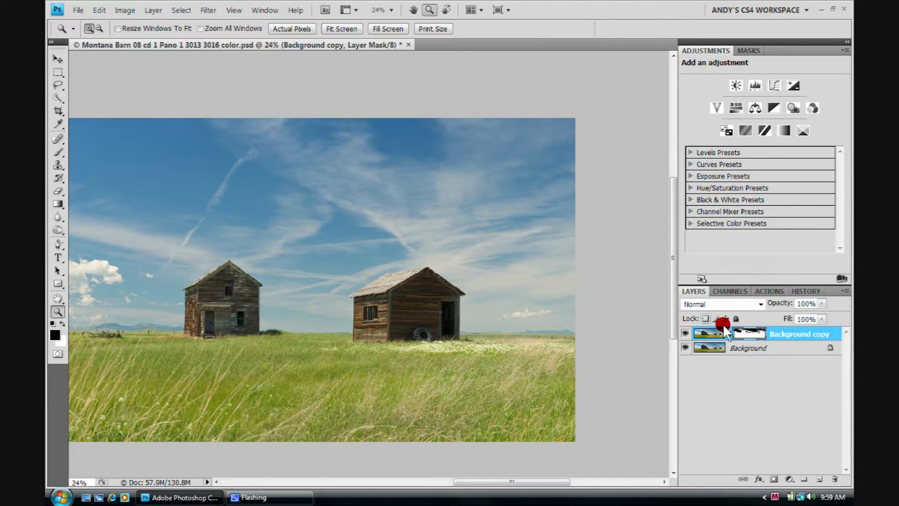
pyautogui.rightClick(749, 395)
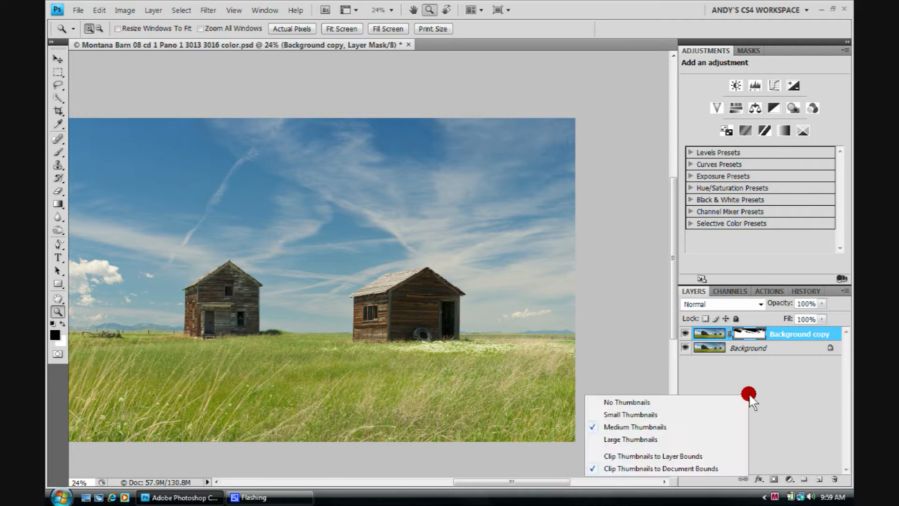
pyautogui.click(669, 440)
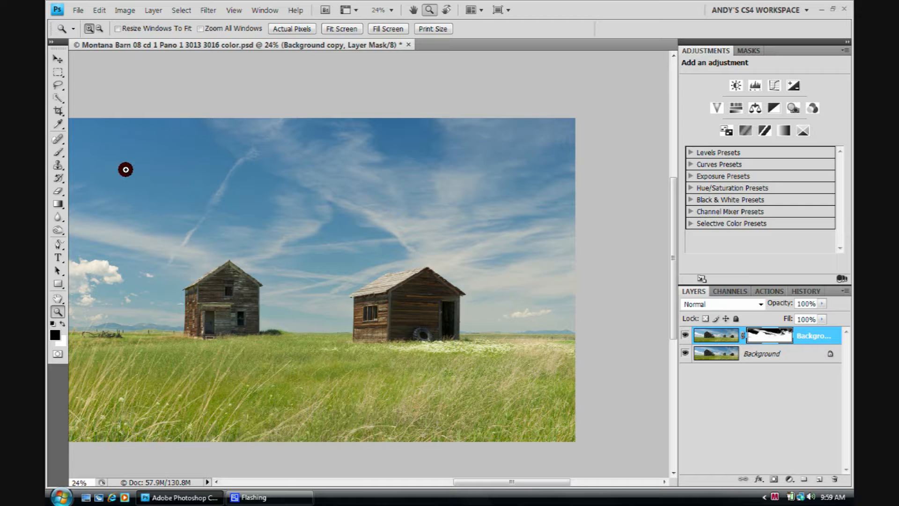
# Examine the layer mask on its own across the sky, then return to the normal image and view the whole panorama
pyautogui.moveTo(126, 170); pyautogui.dragTo(436, 340)
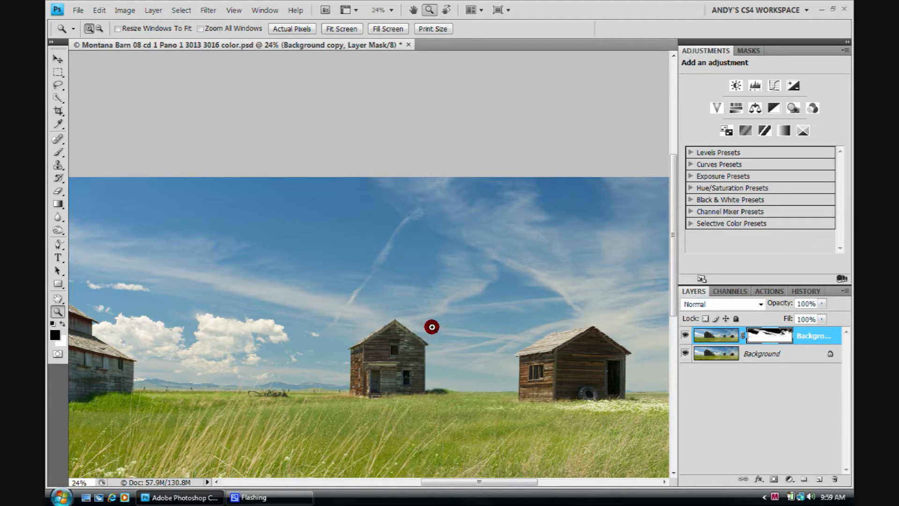
pyautogui.press('alt')
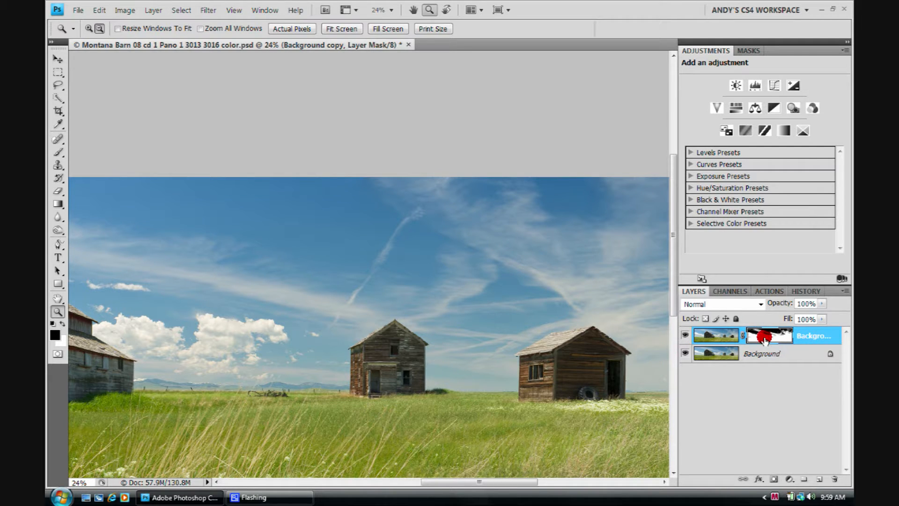
pyautogui.keyDown('alt'); pyautogui.click(763, 335); pyautogui.keyUp('alt')
pyautogui.moveTo(275, 282); pyautogui.dragTo(295, 173)
pyautogui.moveTo(649, 176); pyautogui.dragTo(340, 245)
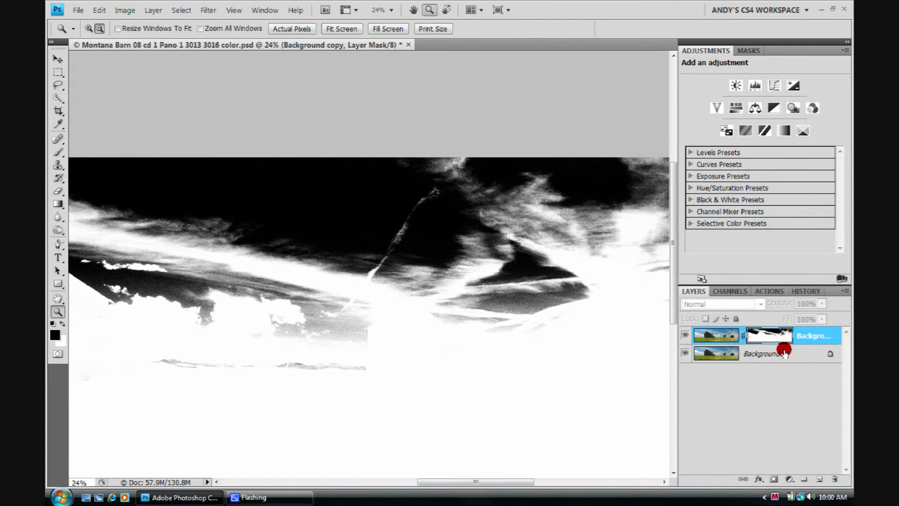
pyautogui.keyDown('alt'); pyautogui.click(768, 336); pyautogui.keyUp('alt')
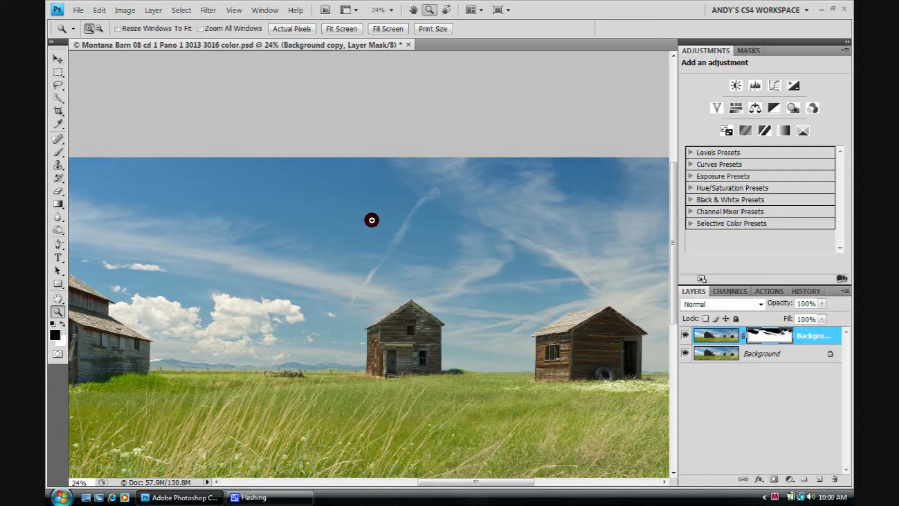
pyautogui.click(330, 29)
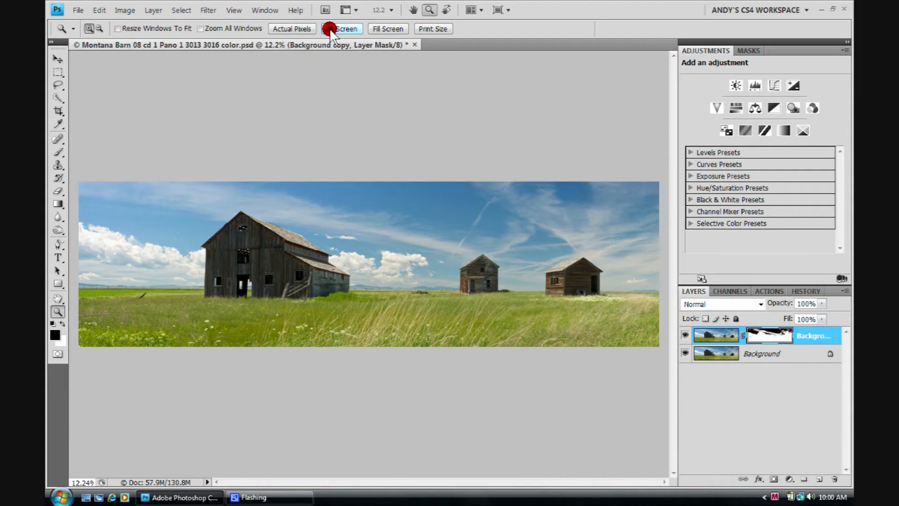